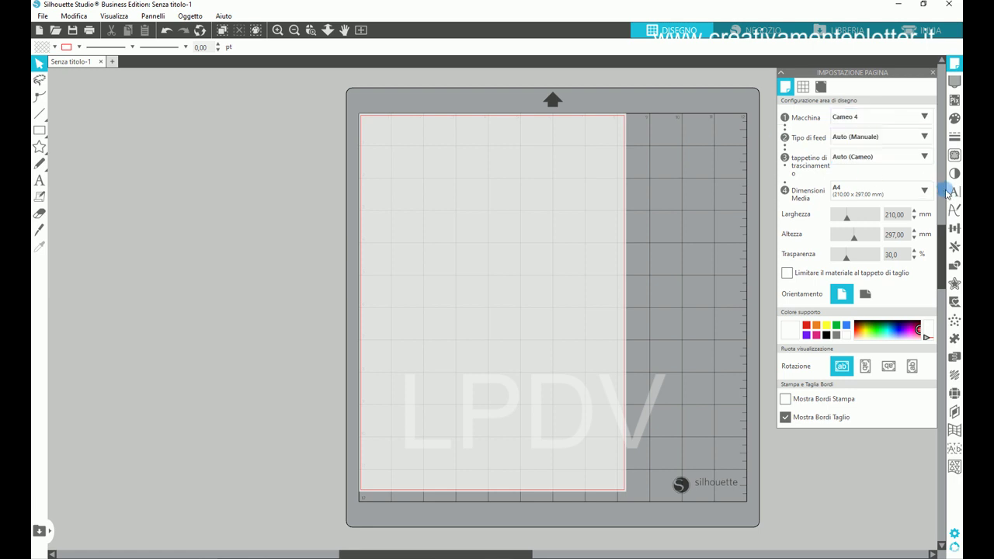
Step: Check the installed Silhouette Studio version in the program information and the release offered on Silhouette America's software download page
click(224, 15)
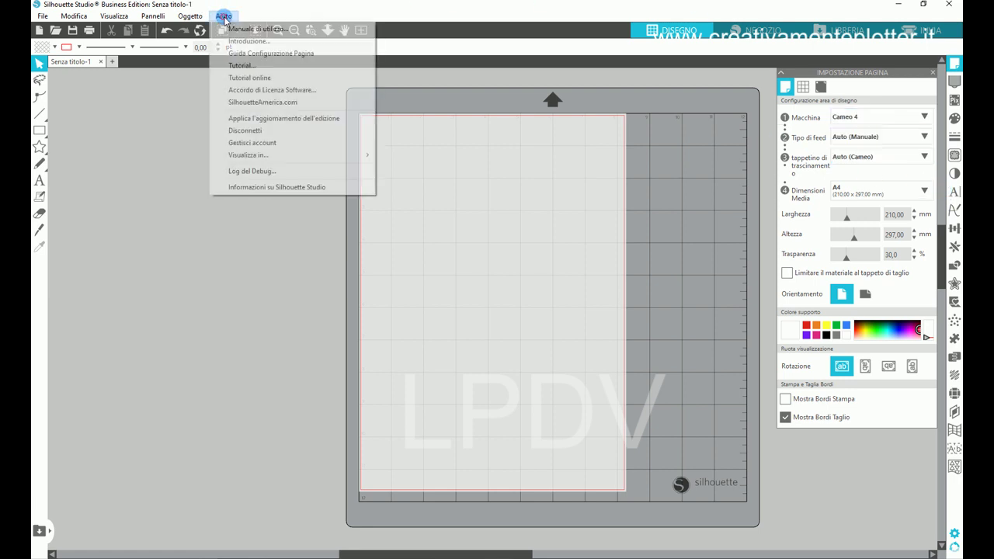
click(305, 188)
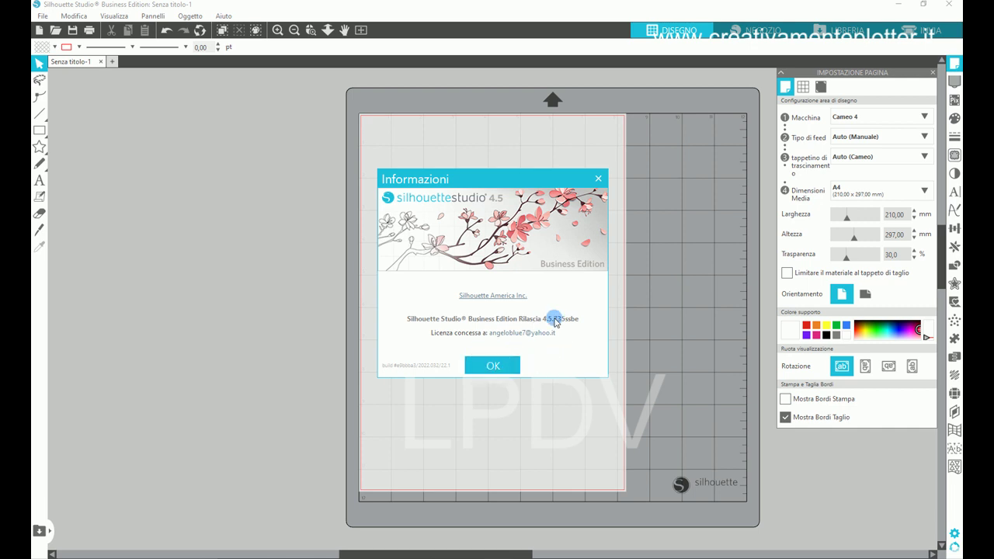
click(491, 367)
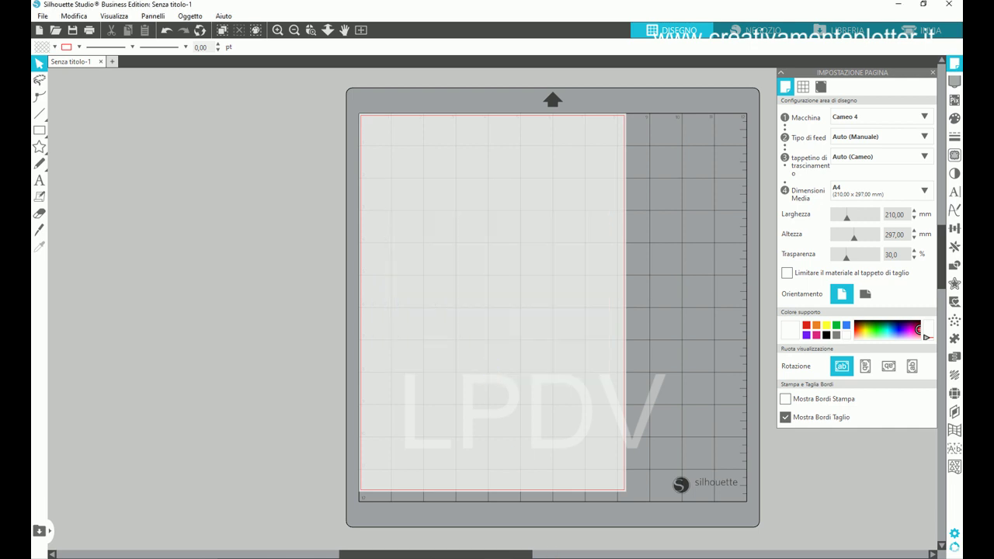
click(410, 525)
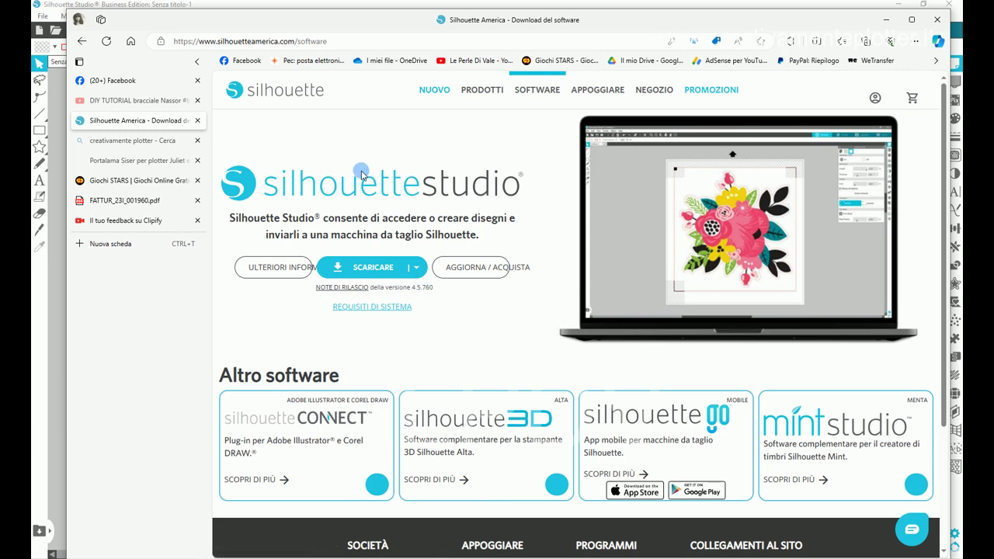
click(887, 21)
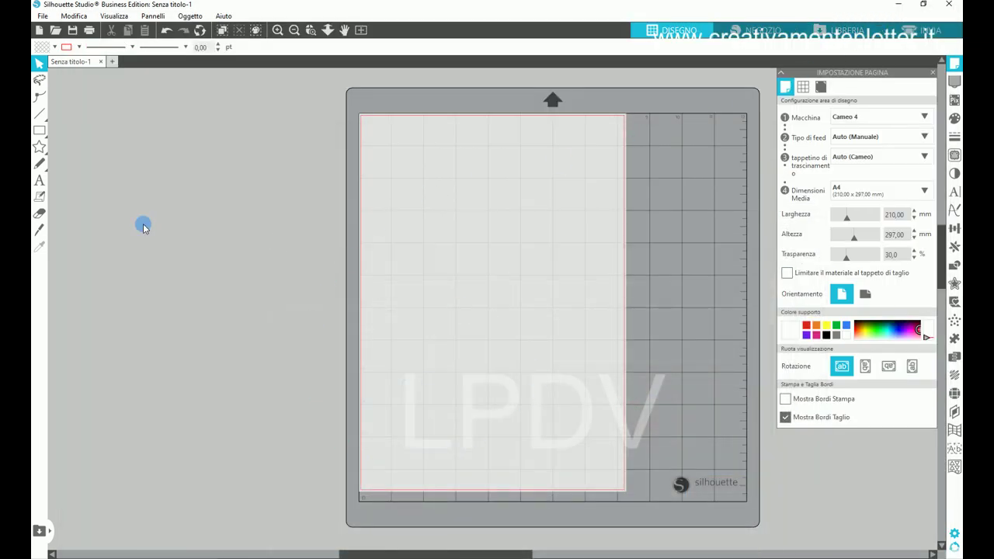
Step: Set the cutting machine in the page setup to Auto (Curio 2)
click(865, 118)
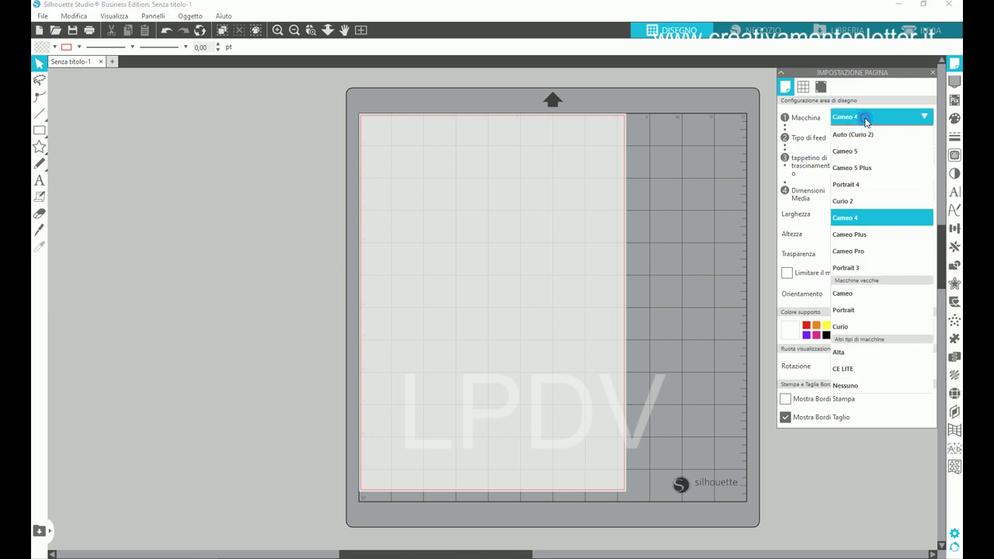
click(866, 120)
click(855, 118)
click(856, 120)
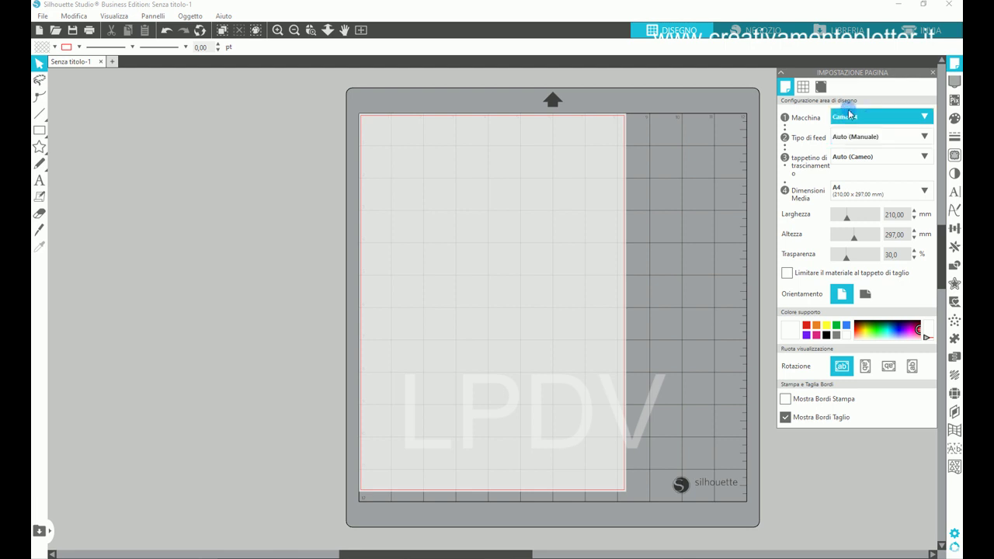
click(847, 119)
click(846, 136)
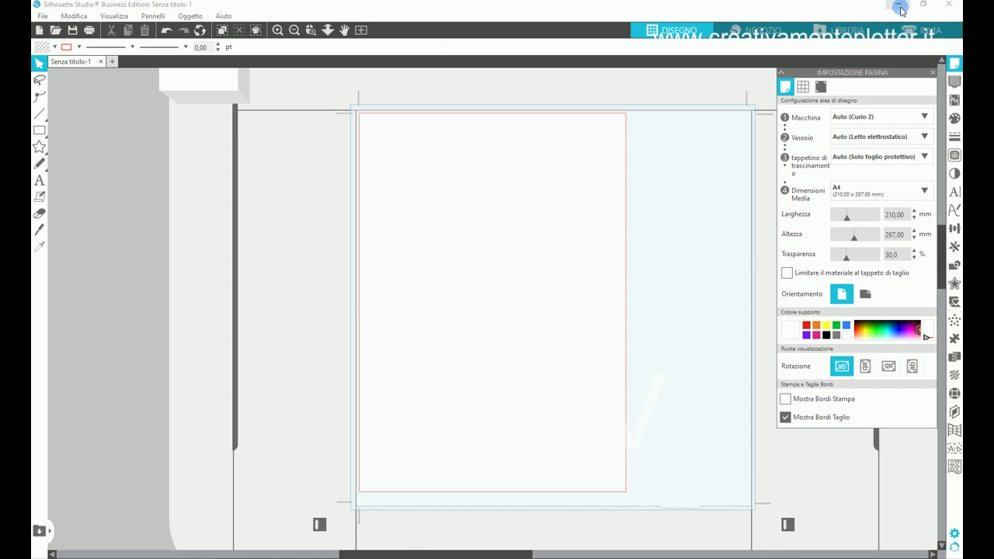
Step: Review the carriage 1 material, action and tool settings in the send workspace, and return to the design workspace
click(926, 29)
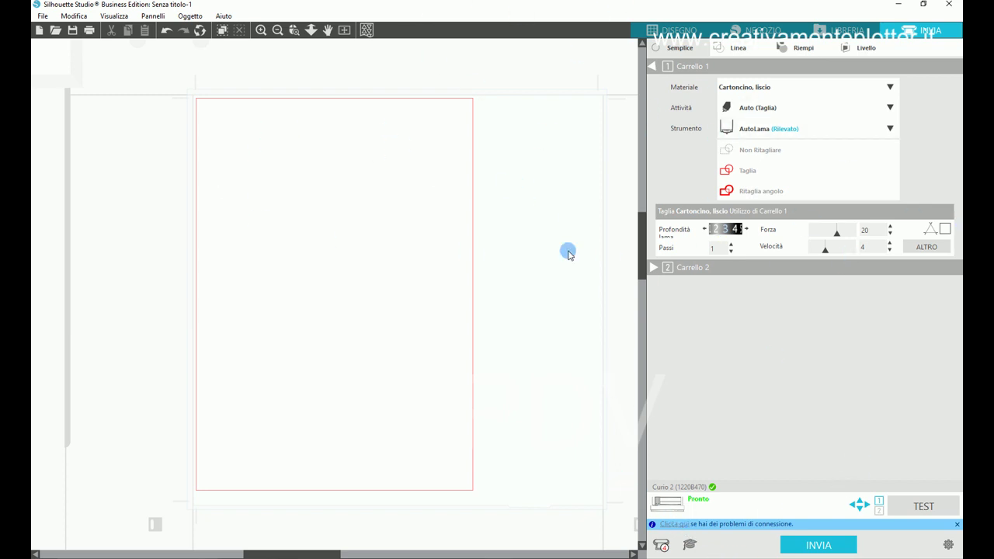
right_click(693, 4)
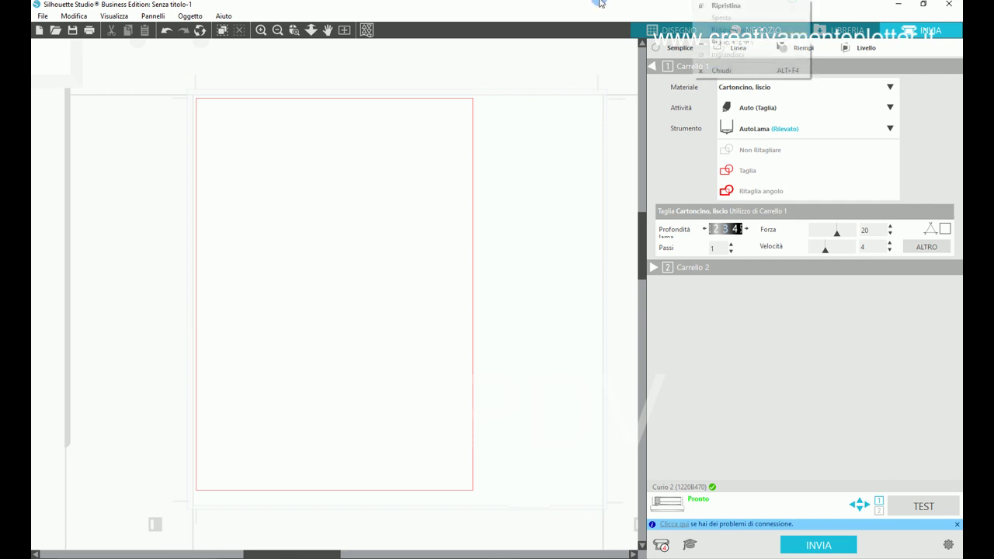
click(668, 29)
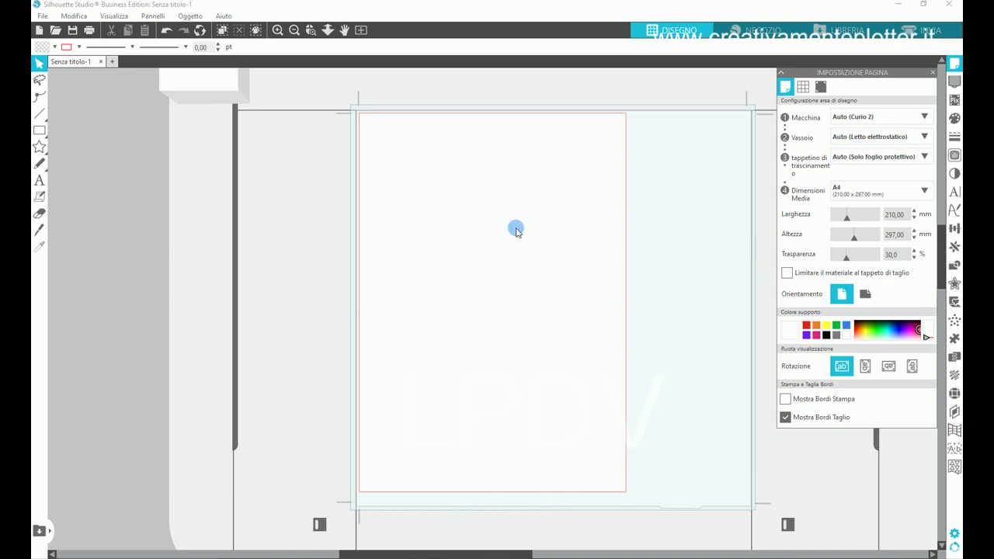
Step: Browse the library and insert the decorative doily design from the "centrini" folder onto the page
click(758, 33)
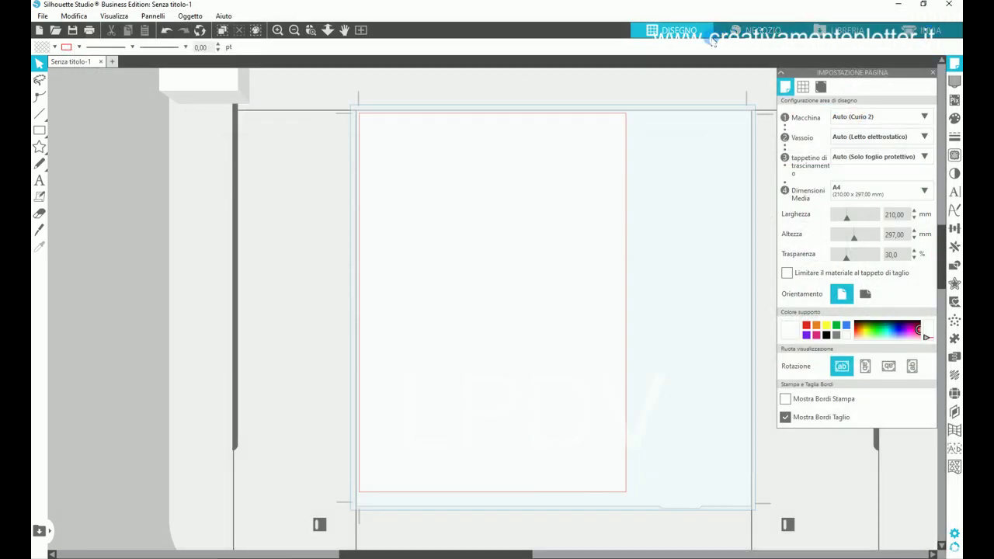
click(839, 31)
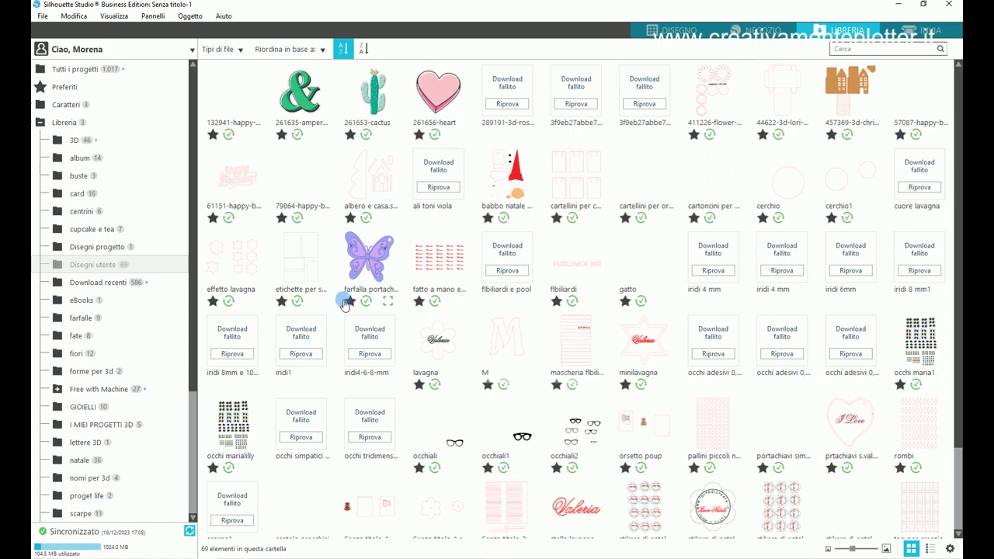
scroll(373, 343, down, 1)
scroll(374, 343, down, 1)
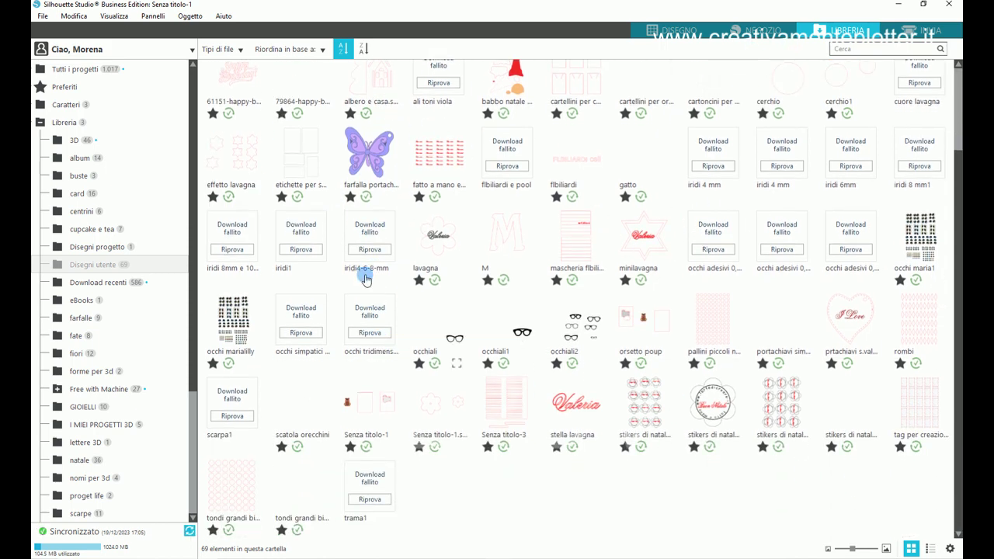
scroll(449, 221, up, 2)
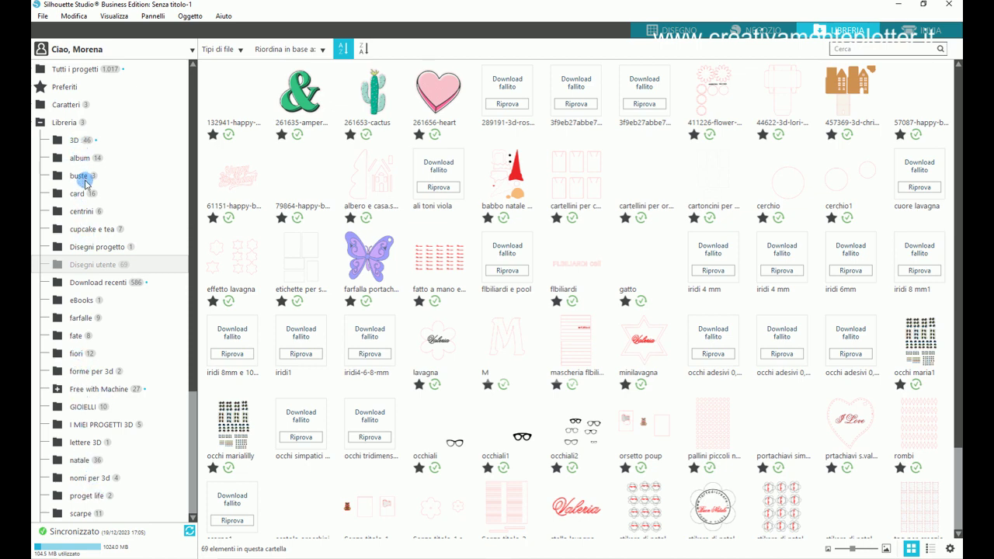
click(84, 212)
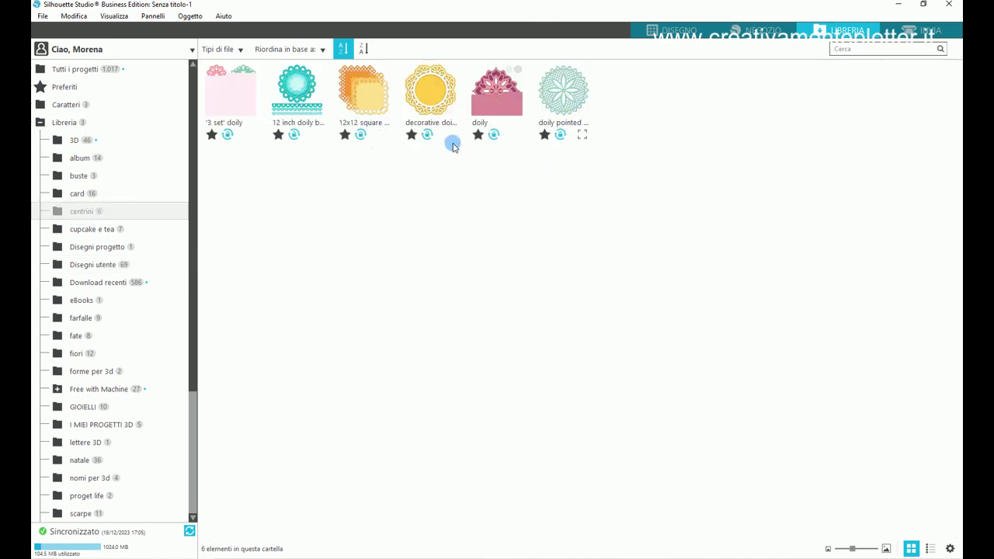
double_click(419, 105)
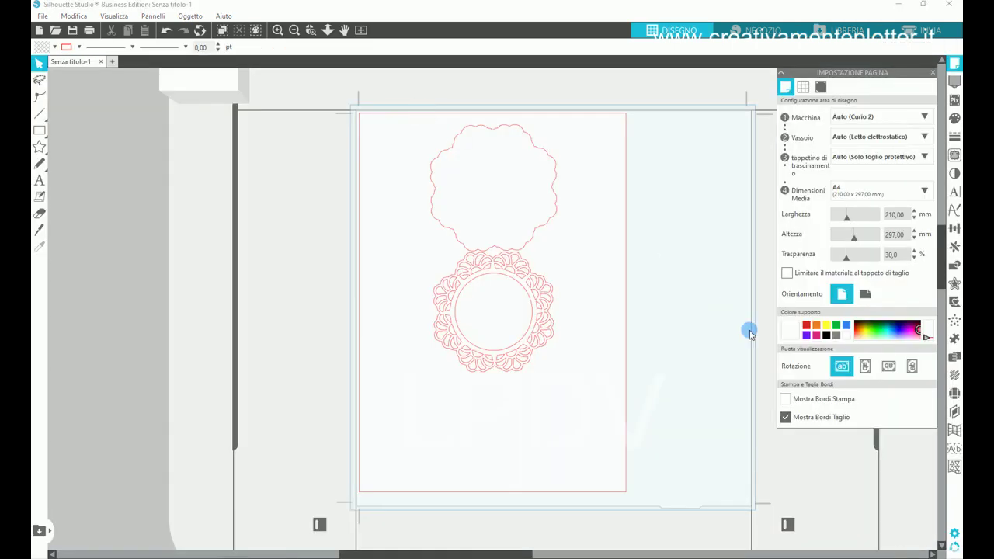
Step: Shift the doily design slightly down the sheet and ungroup it into the scalloped backing and the lace doily
click(554, 215)
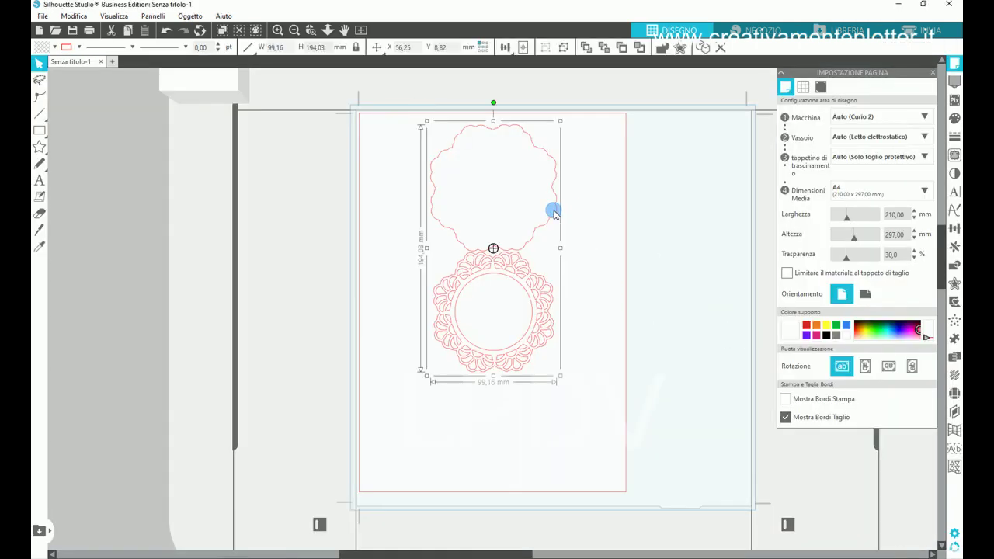
right_click(554, 214)
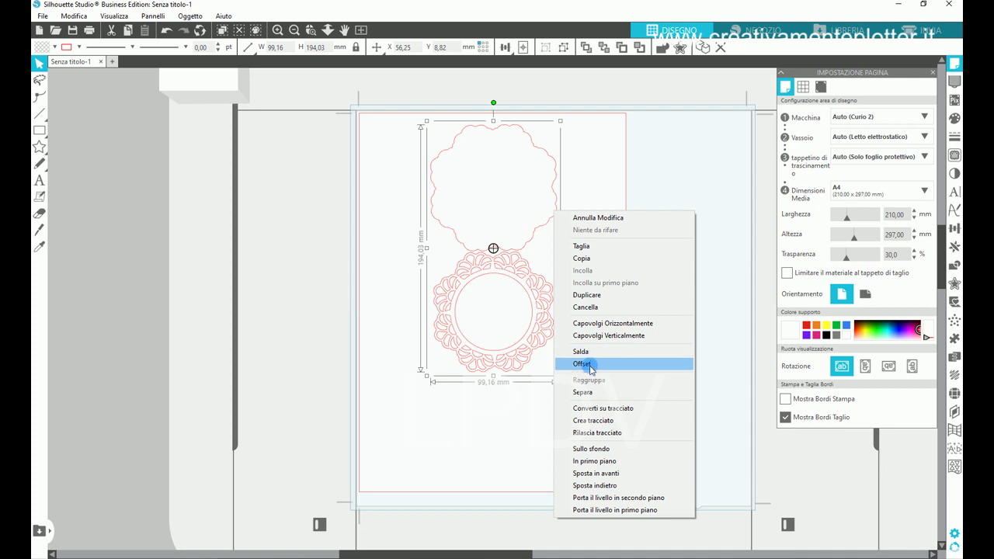
click(595, 395)
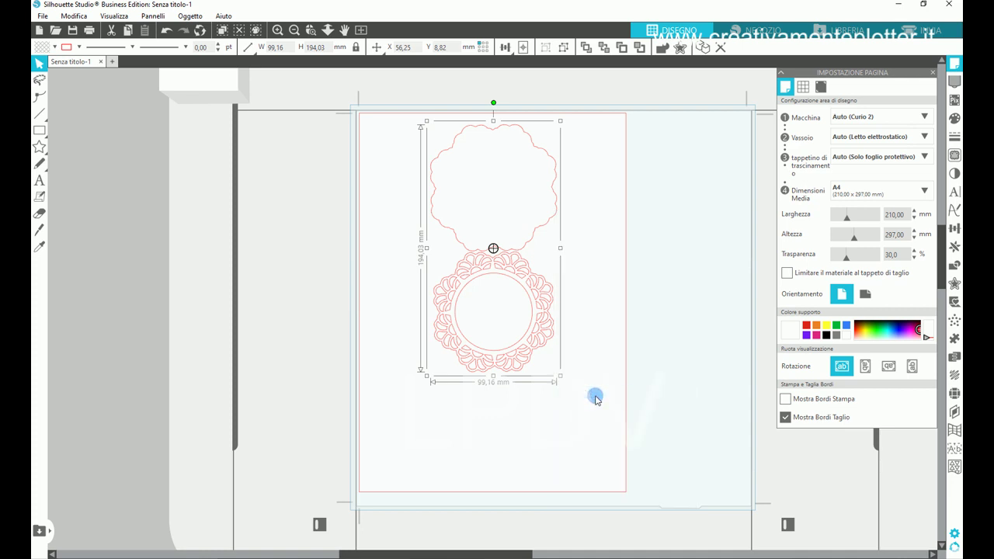
click(593, 391)
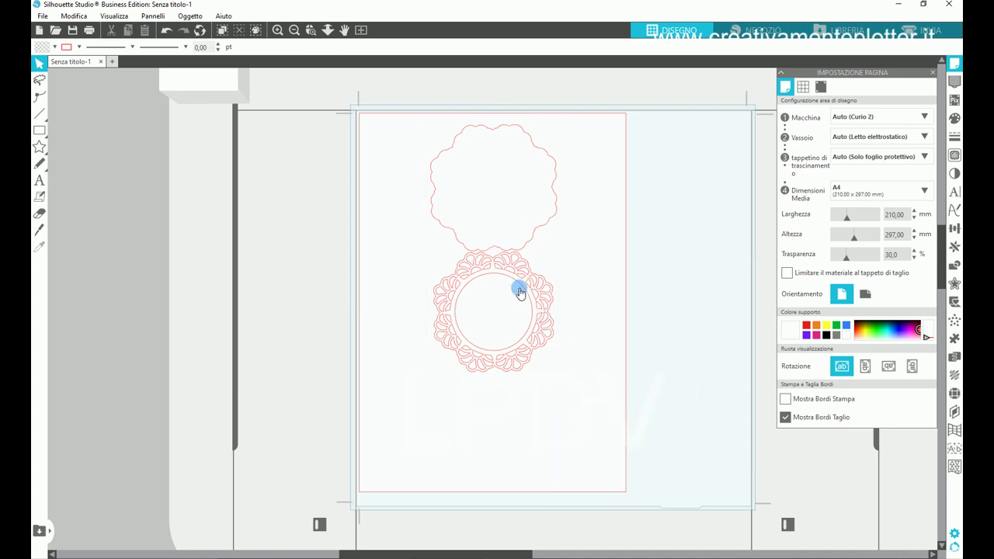
drag(517, 288, 526, 319)
right_click(526, 319)
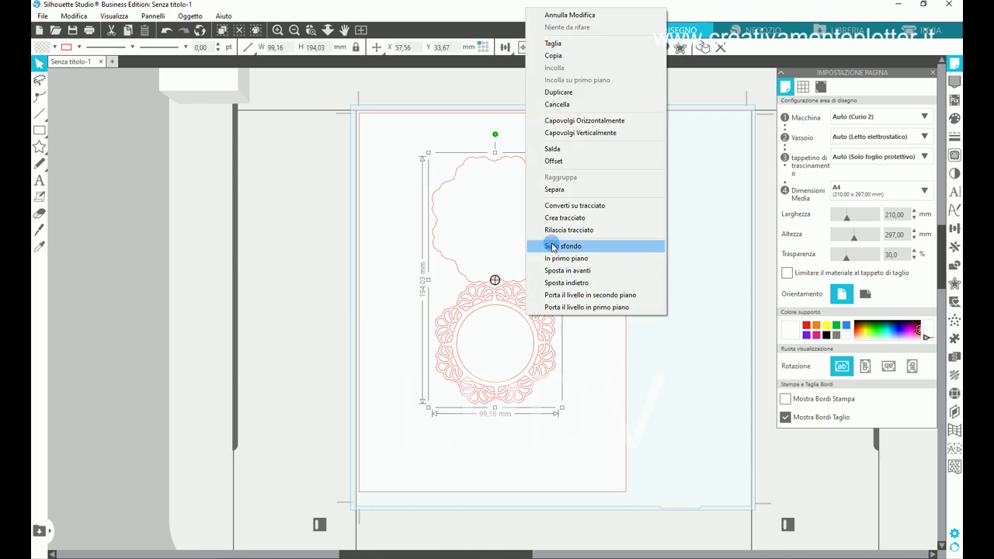
click(563, 193)
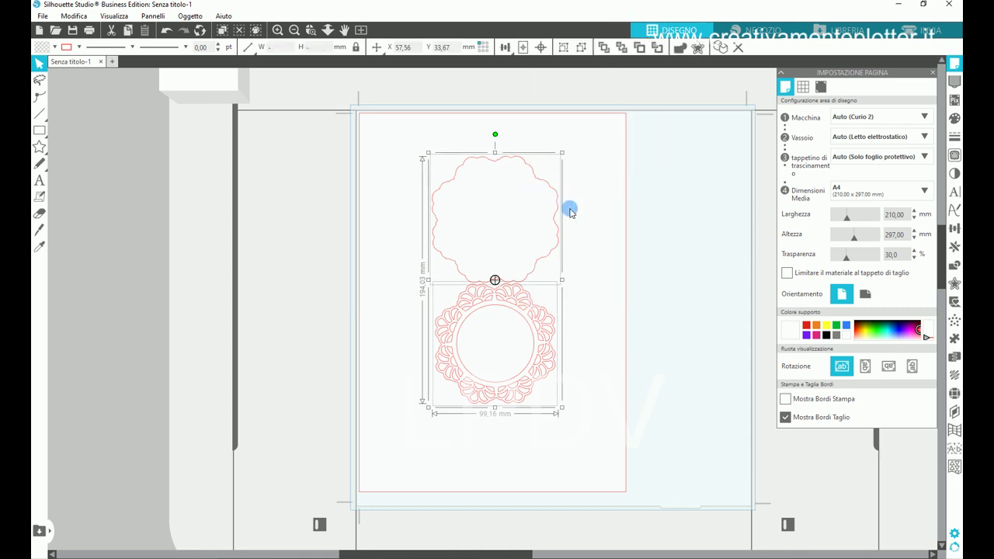
Step: Move the scalloped backing off the A4 sheet, to the right of the page
click(610, 248)
drag(555, 222, 825, 372)
click(528, 390)
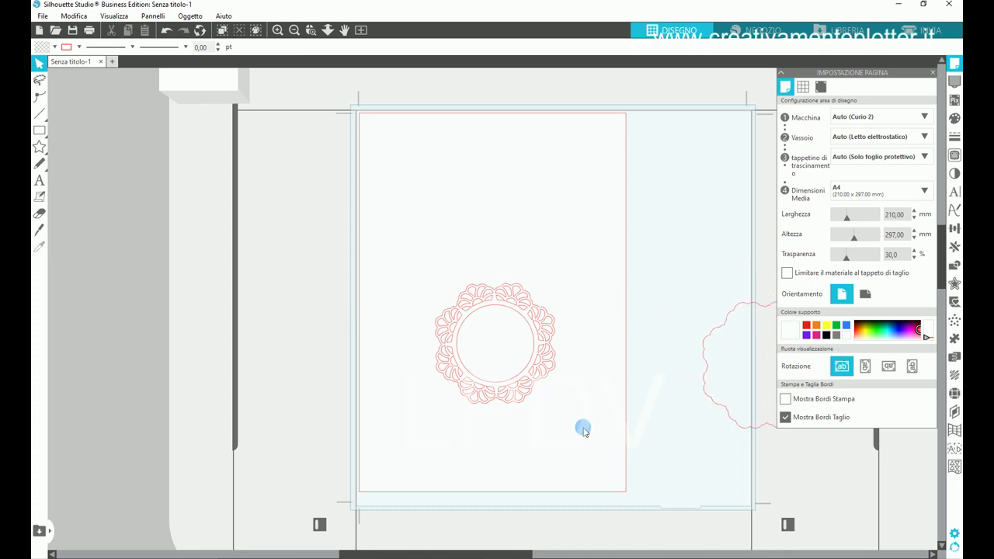
Step: Place the lace doily in the sheet's upper half at about X 54 mm, Y 57 mm, enlarged to about 105 × 105 mm
drag(582, 427, 428, 276)
right_click(482, 320)
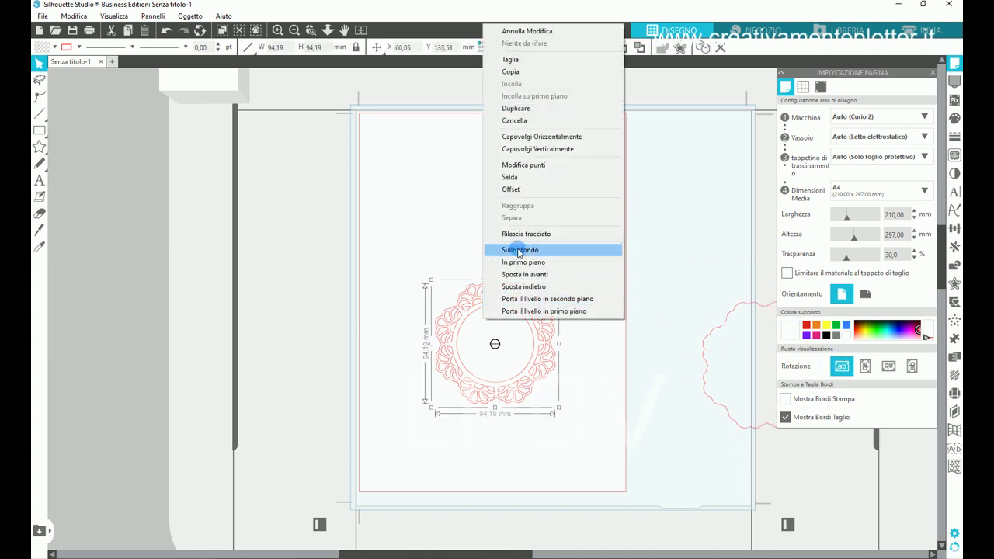
click(469, 323)
drag(469, 323, 467, 224)
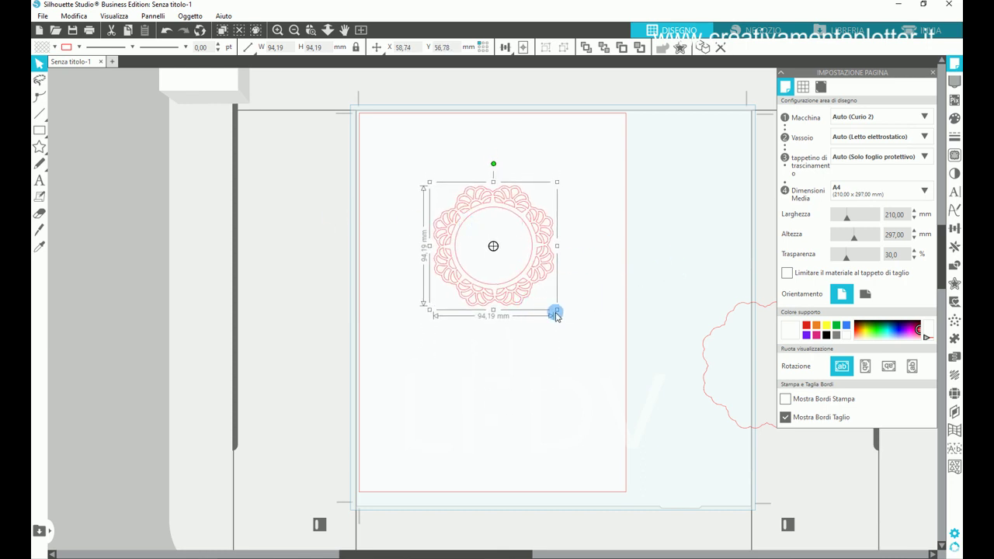
drag(559, 310, 572, 324)
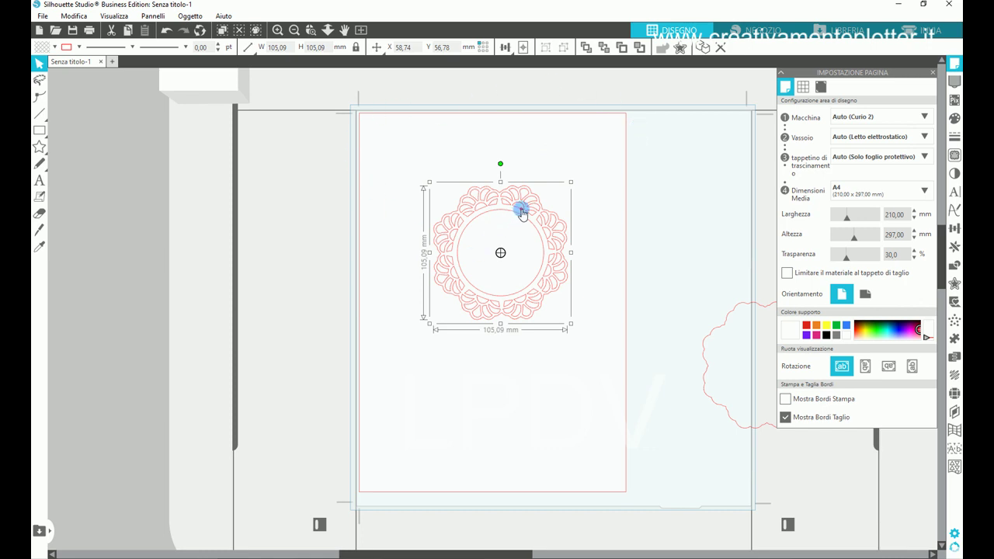
drag(522, 212, 515, 210)
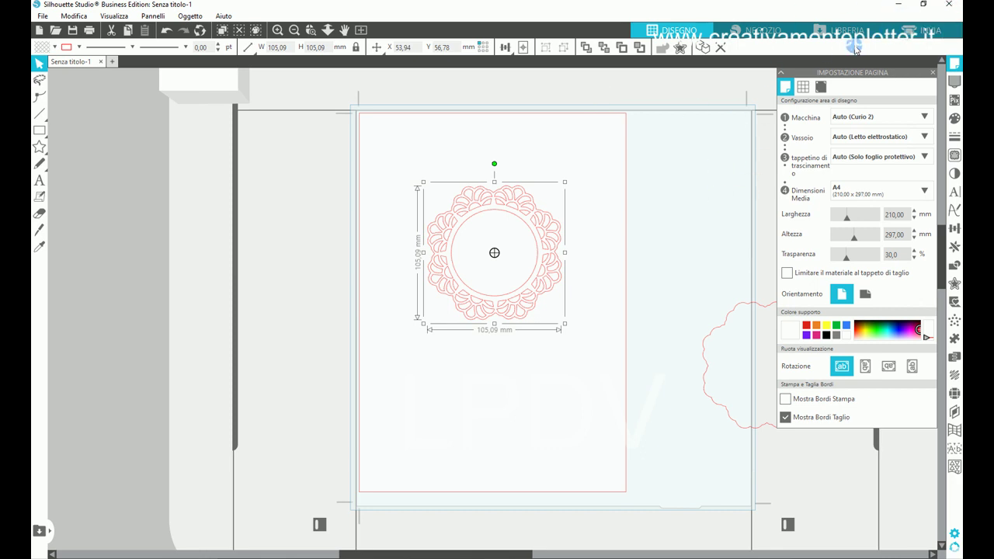
Step: Open the send workspace with the cut settings for the lace doily
click(926, 30)
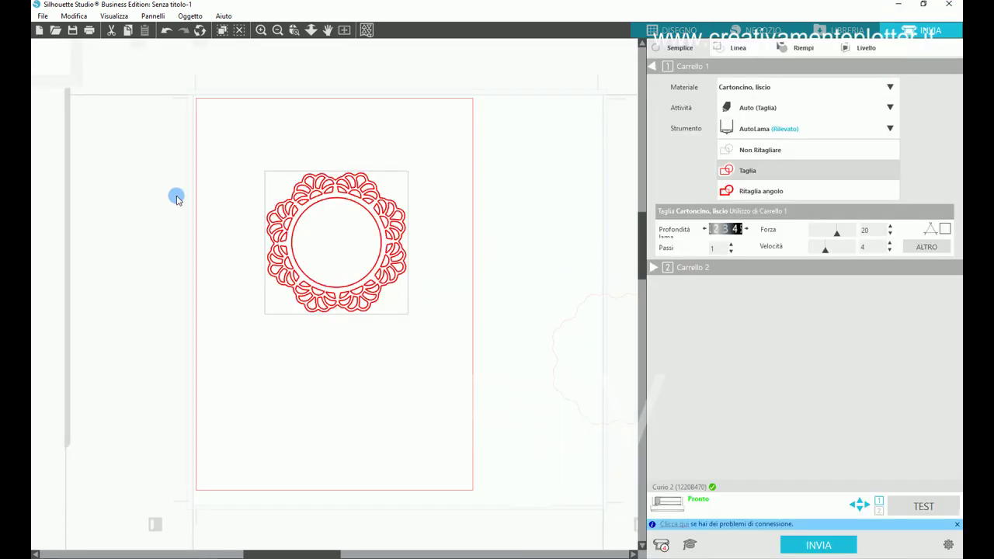